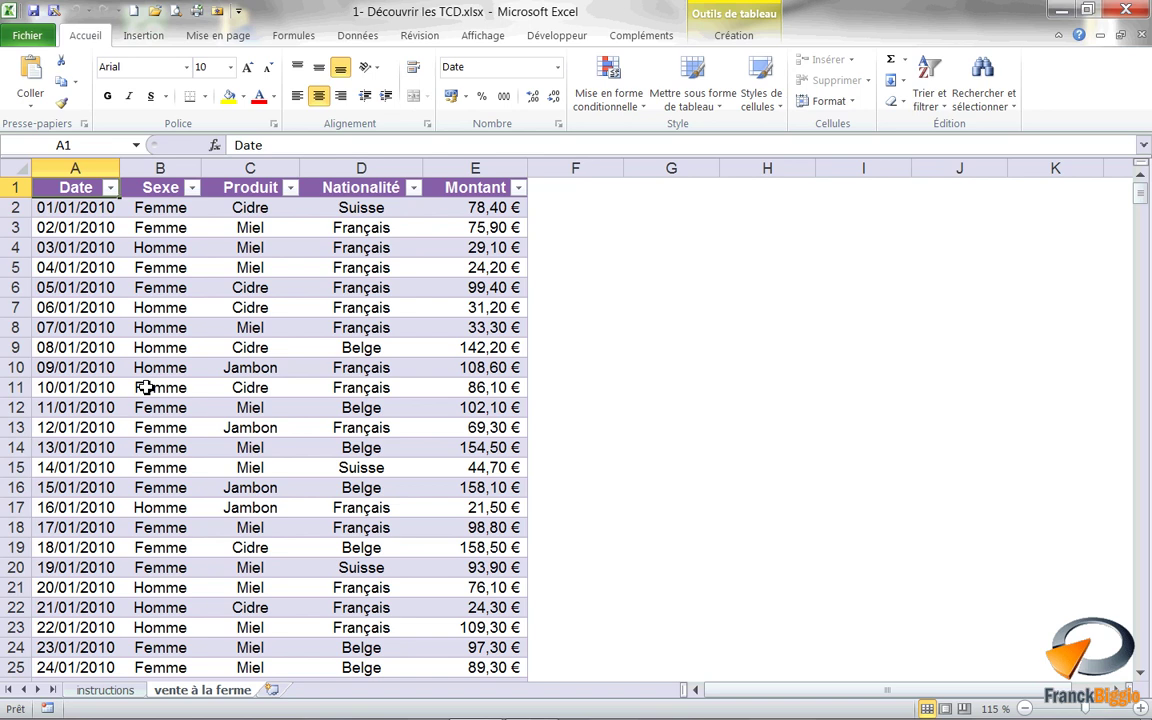
# Step: Insert a pivot table from the Liste_des_ventes table on a new worksheet
pyautogui.click(130, 38)
pyautogui.click(50, 80)
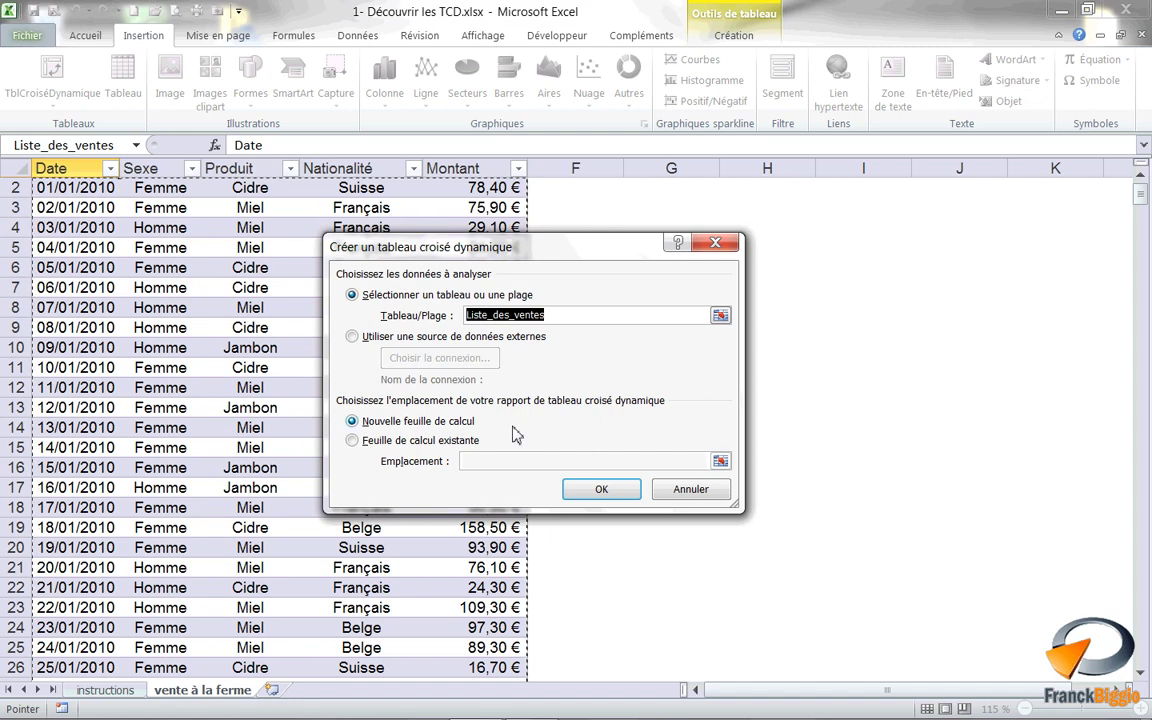
pyautogui.click(601, 489)
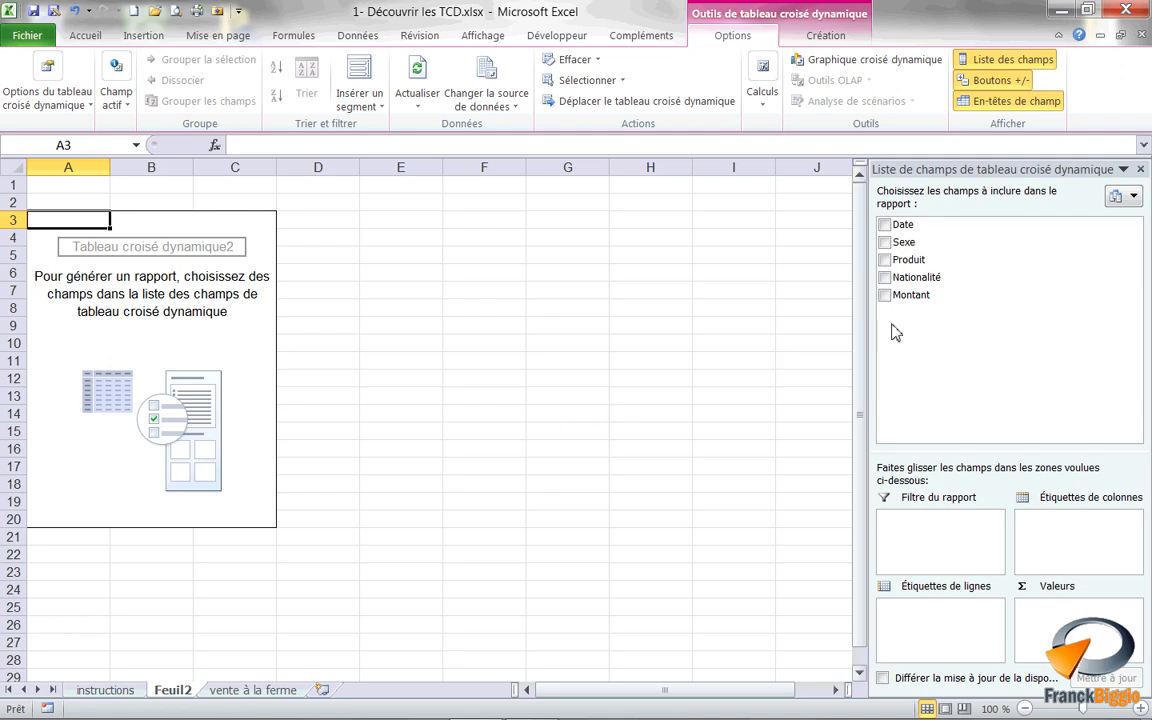
# Step: Lay out the pivot with Montant as values, Produit as columns and Date as rows
pyautogui.moveTo(905, 296)
pyautogui.mouseDown()
pyautogui.moveTo(1090, 630)
pyautogui.moveTo(1080, 625)
pyautogui.mouseUp()
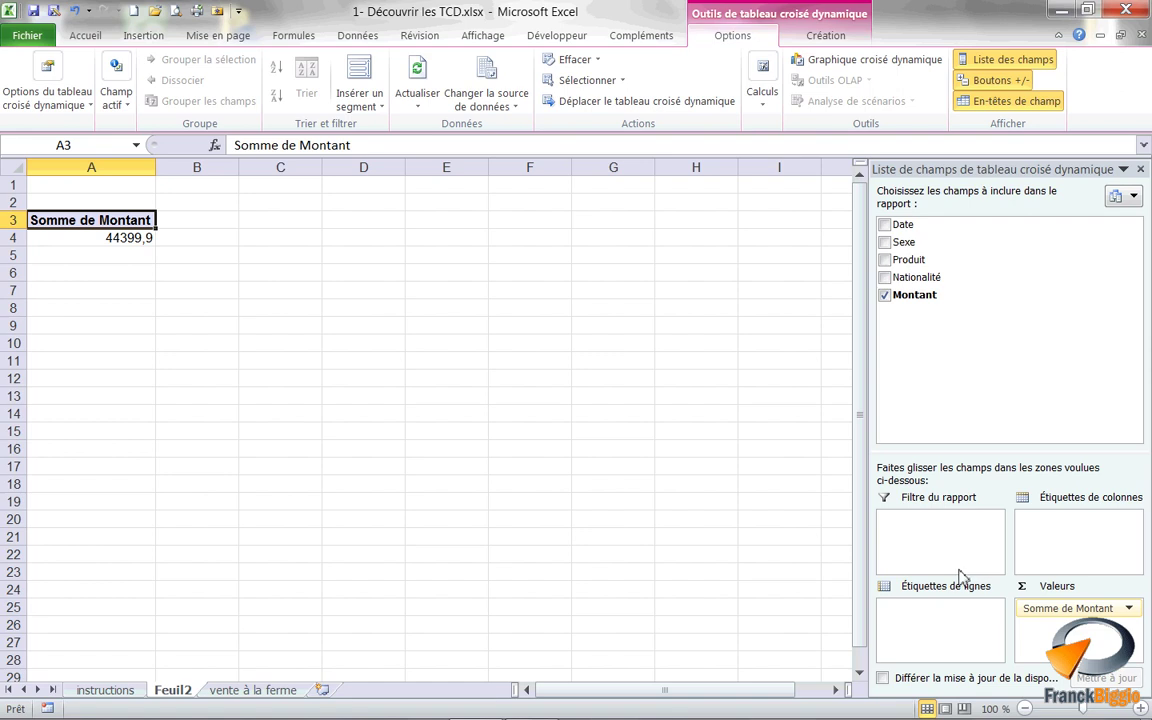
pyautogui.moveTo(957, 259); pyautogui.dragTo(1075, 533)
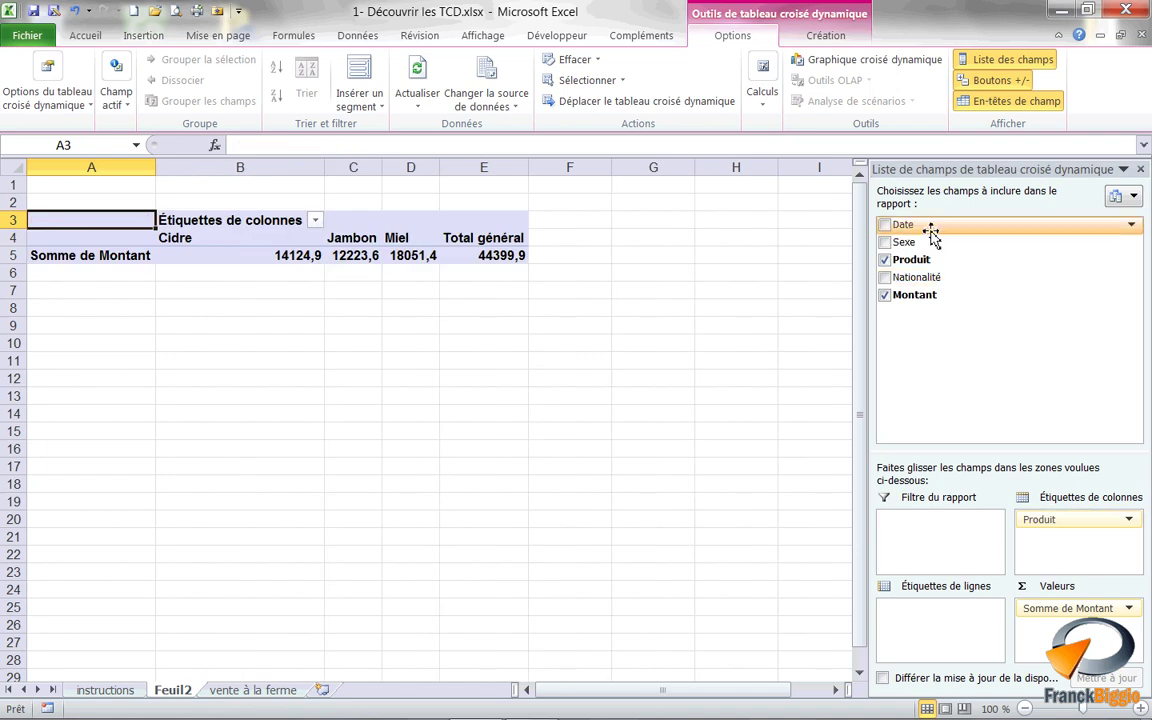
pyautogui.moveTo(938, 226); pyautogui.dragTo(935, 628)
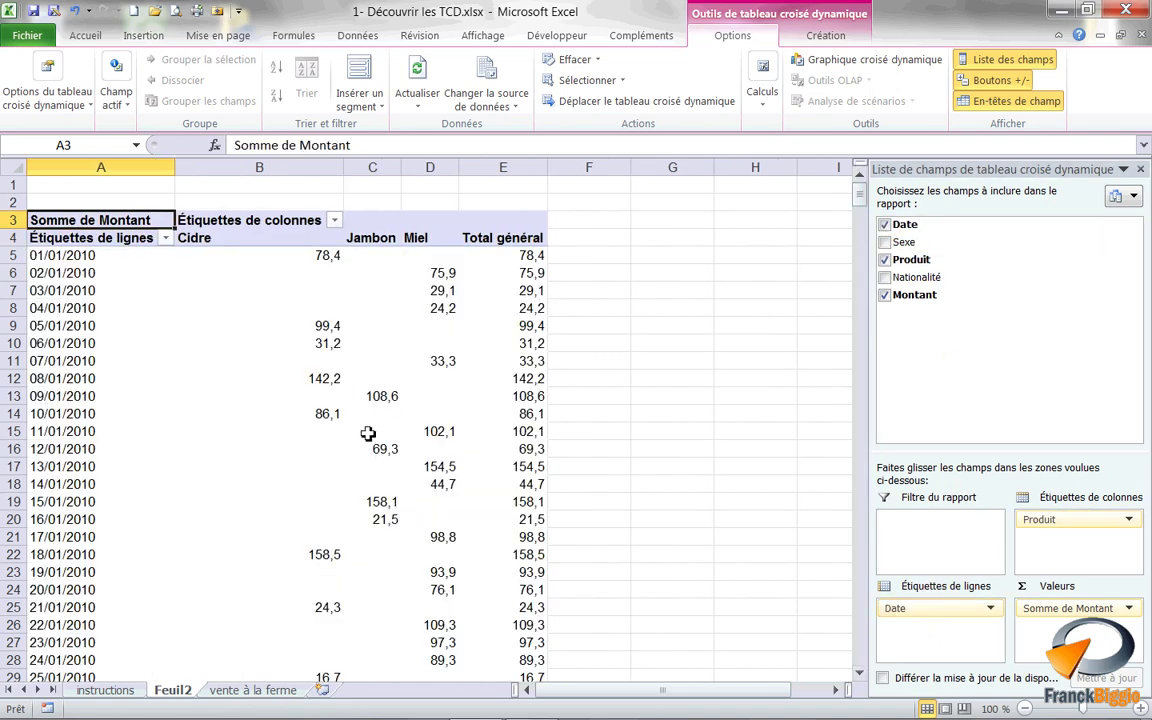
pyautogui.moveTo(360, 441)
pyautogui.click(66, 381)
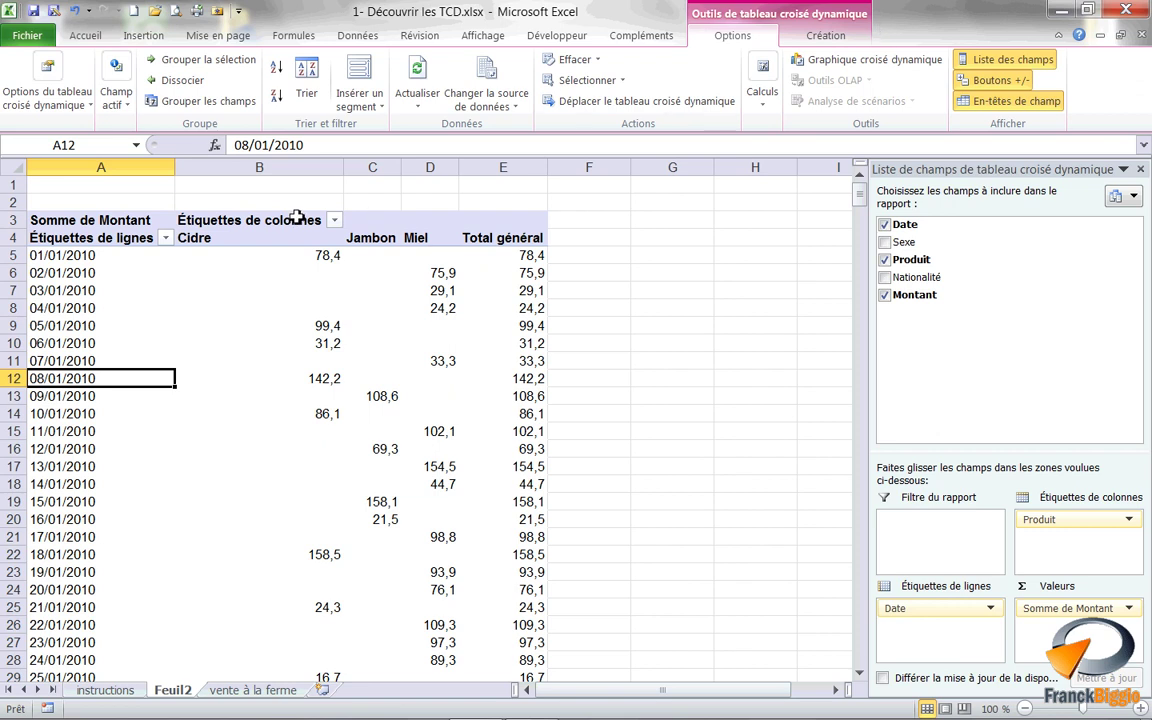
# Step: Group the pivot's dates by quarters and years instead of months
pyautogui.click(233, 103)
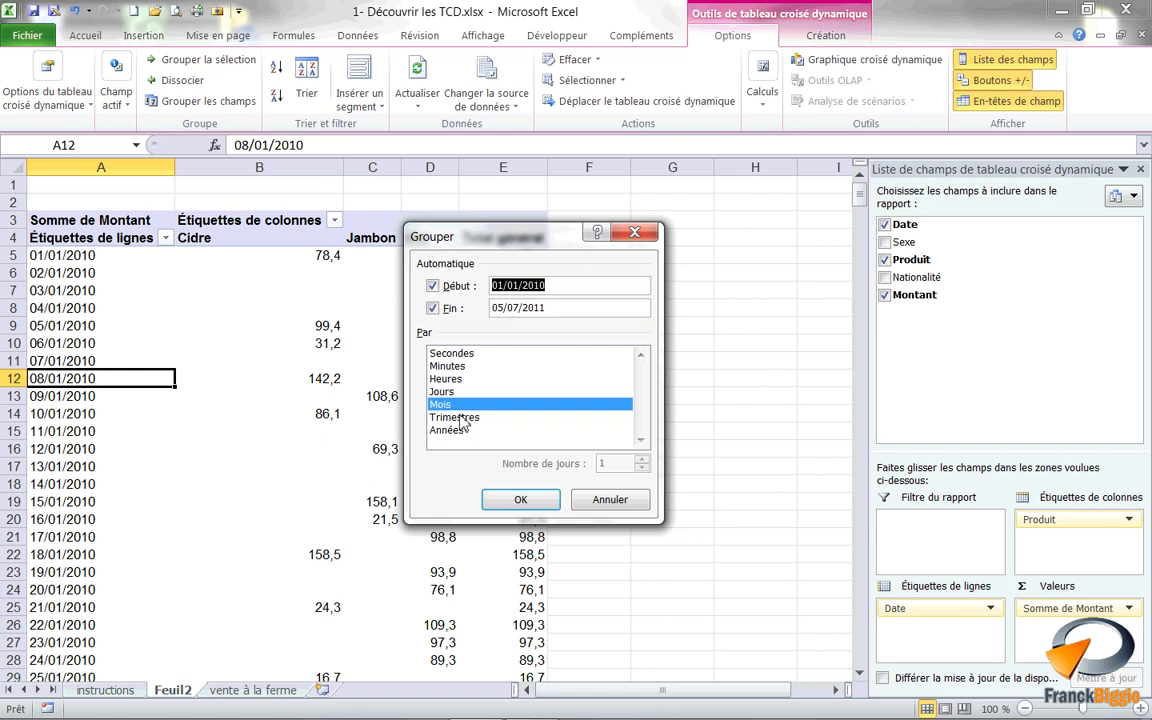
pyautogui.click(463, 406)
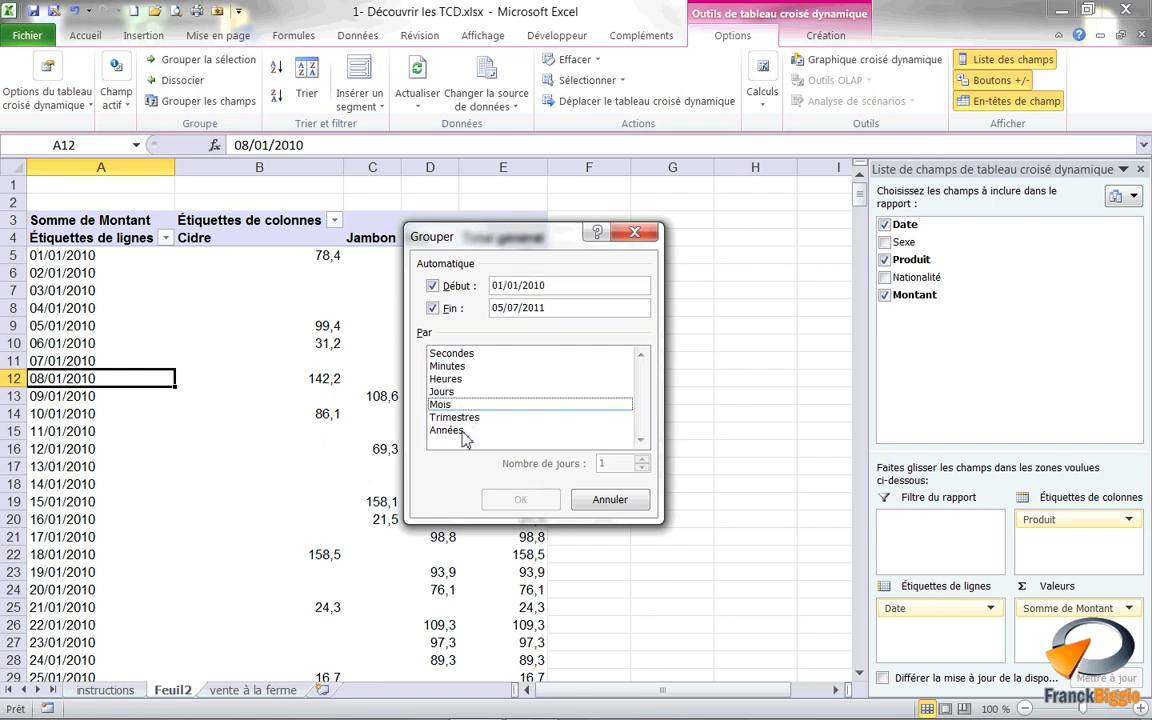
pyautogui.click(454, 418)
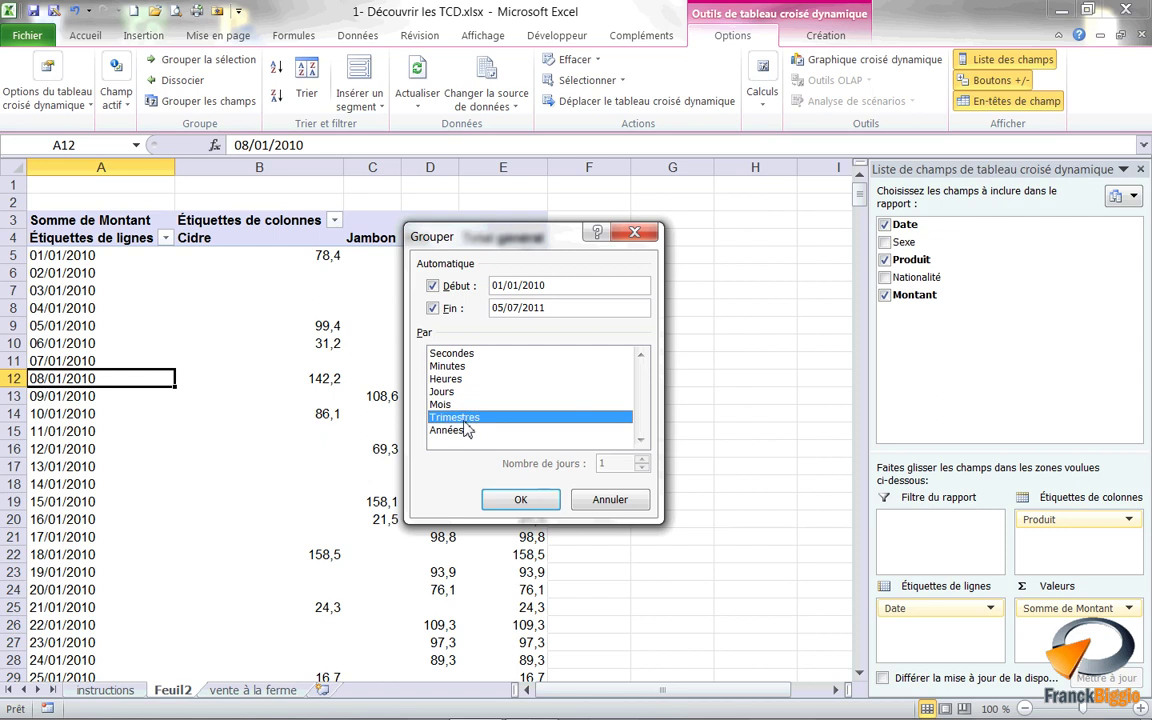
pyautogui.click(452, 432)
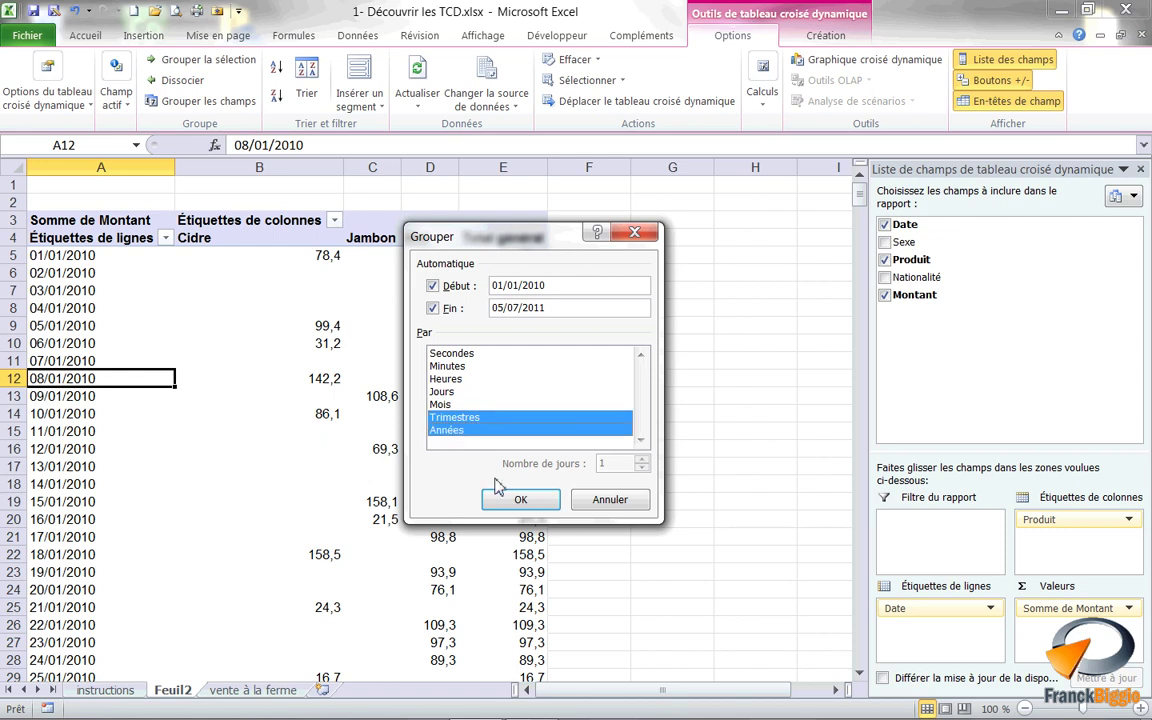
pyautogui.click(526, 498)
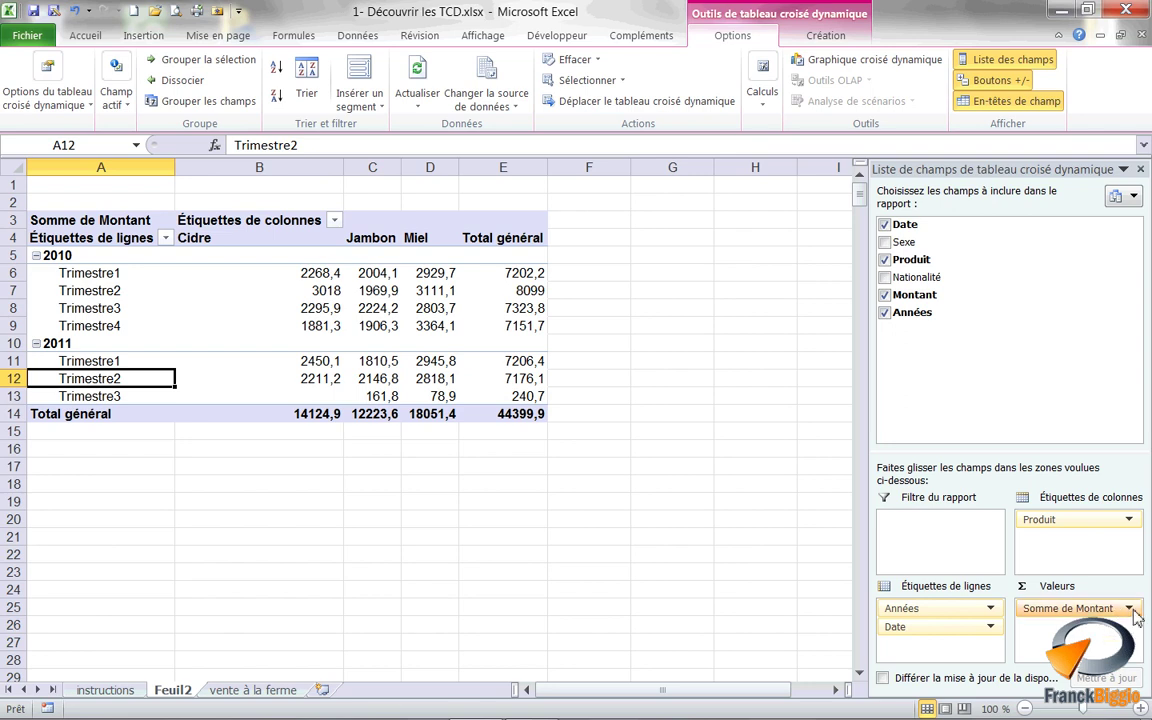
# Step: Open the value field settings for Somme de Montant from the Valeurs area
pyautogui.click(1130, 609)
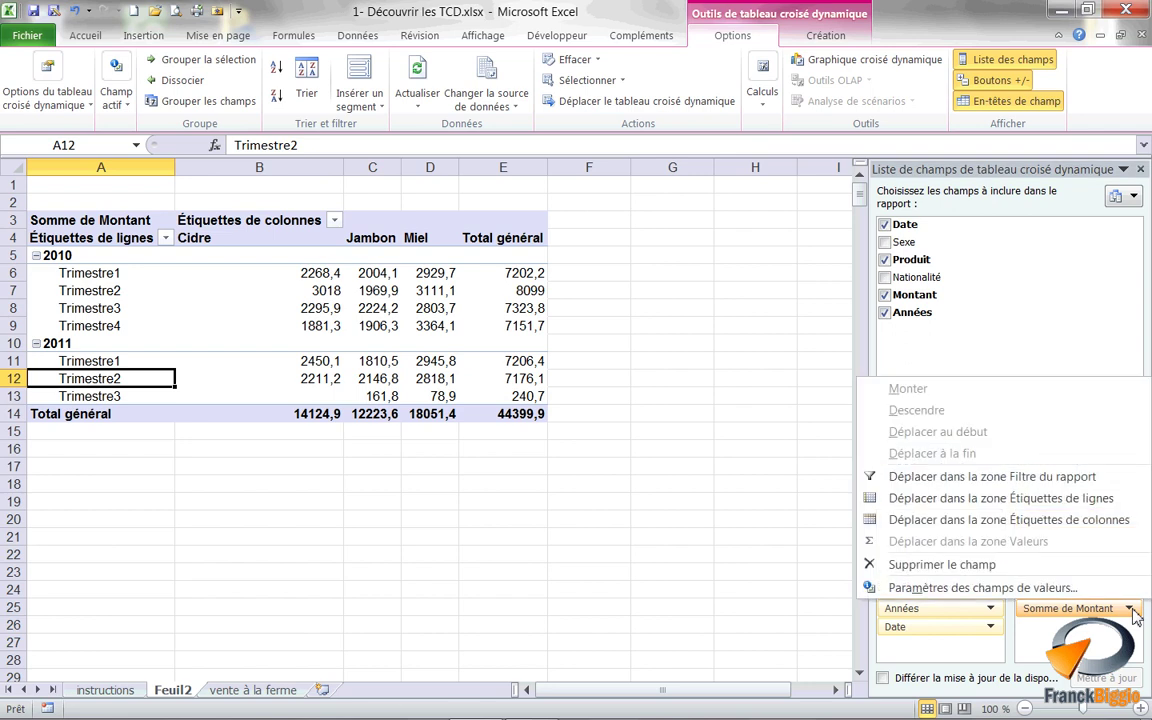
pyautogui.click(990, 590)
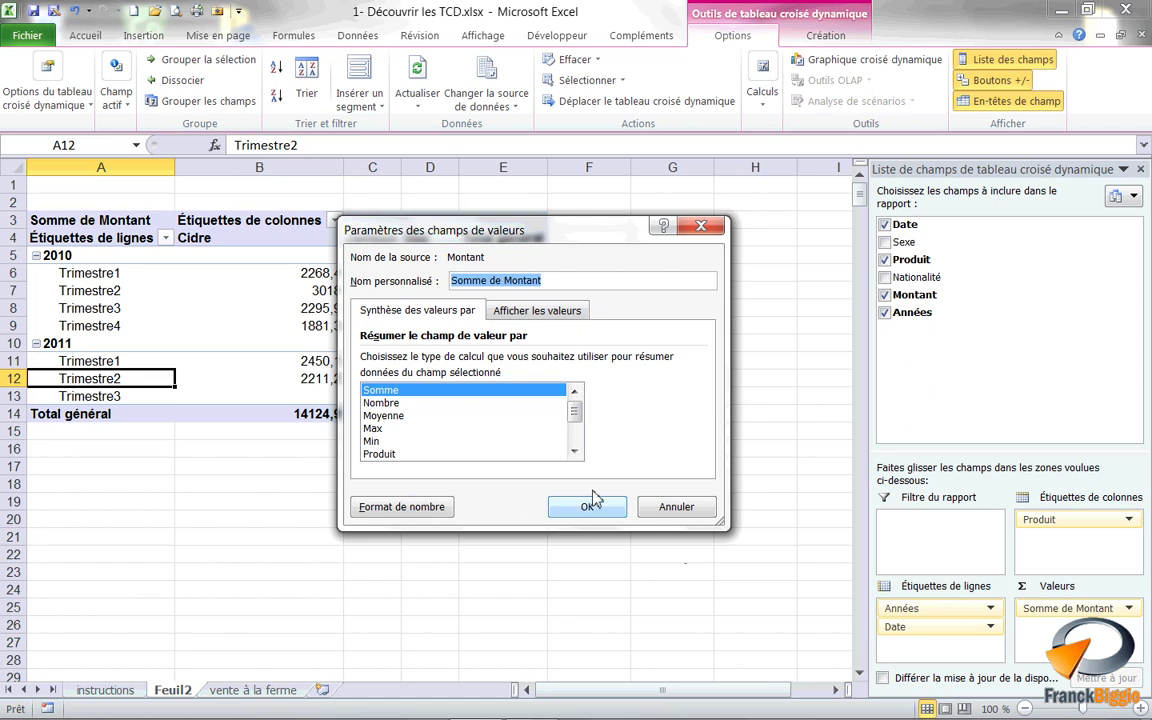
# Step: Change the summary to Moyenne and bring up the number format options
pyautogui.click(396, 418)
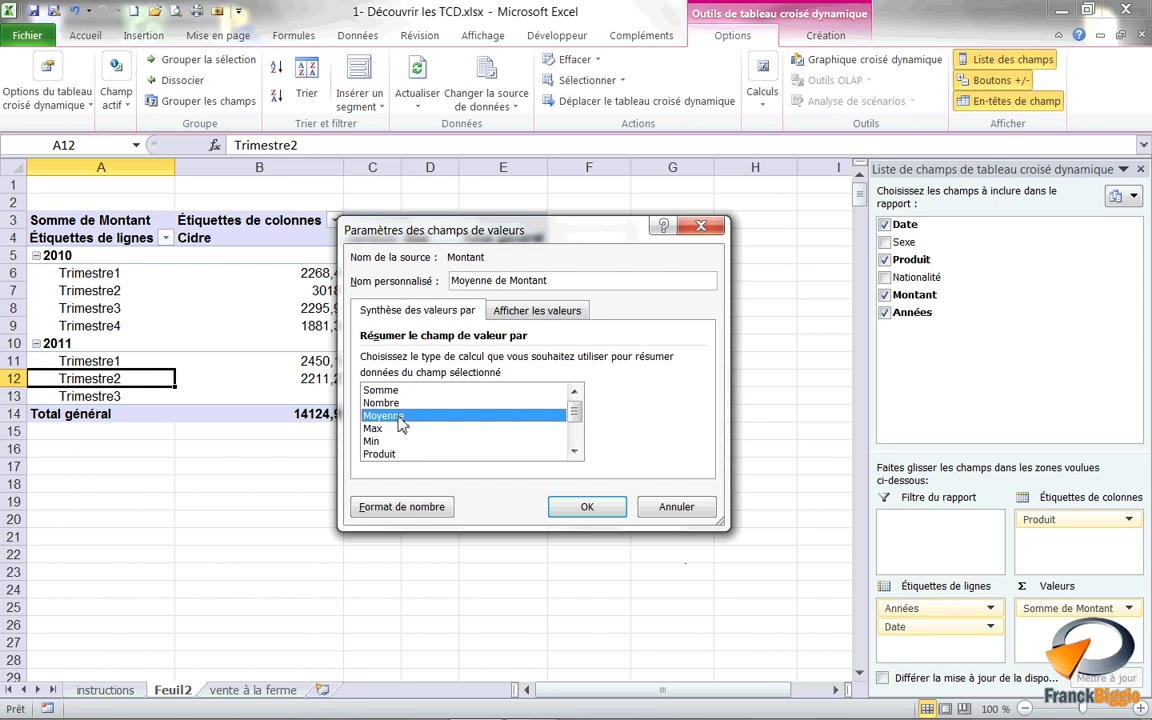
pyautogui.click(401, 507)
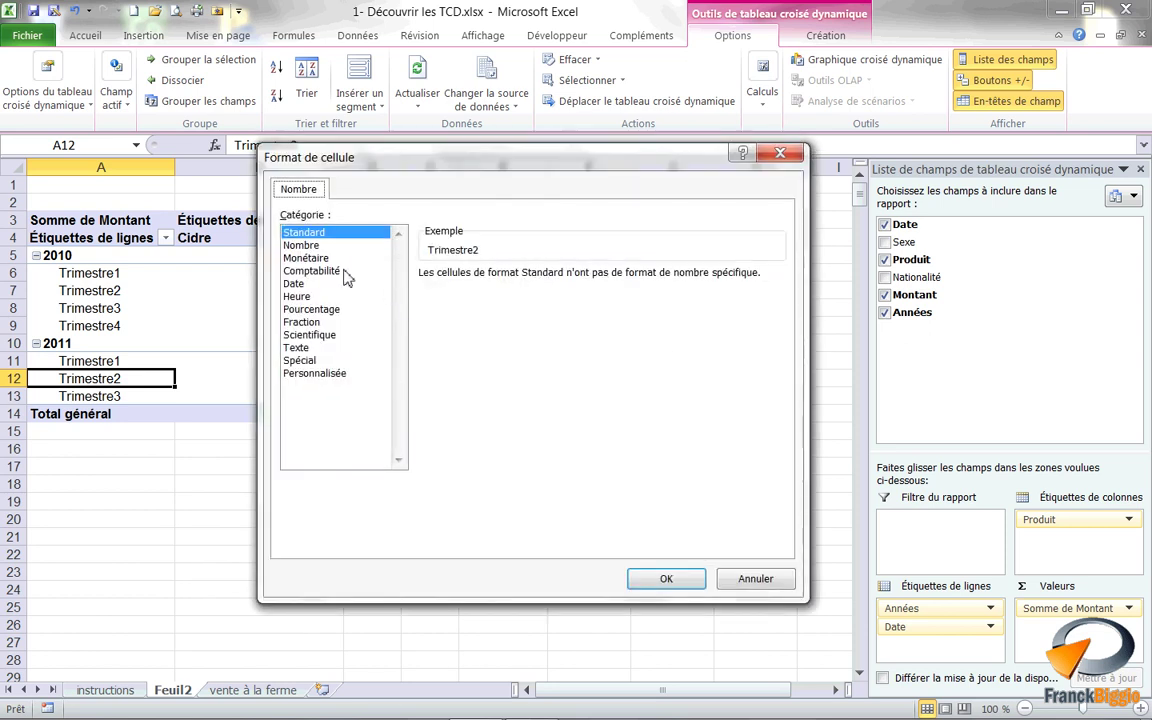
# Step: Format the averaged values as Monétaire with the € symbol and 2 decimals
pyautogui.click(310, 258)
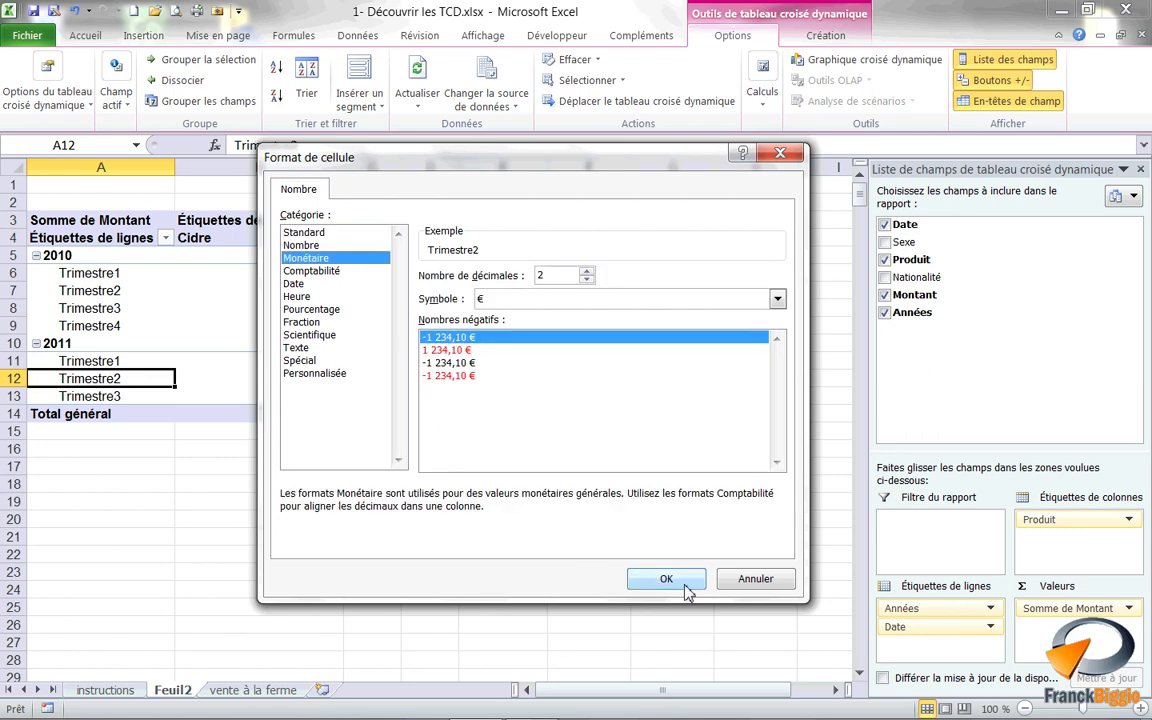
pyautogui.click(672, 582)
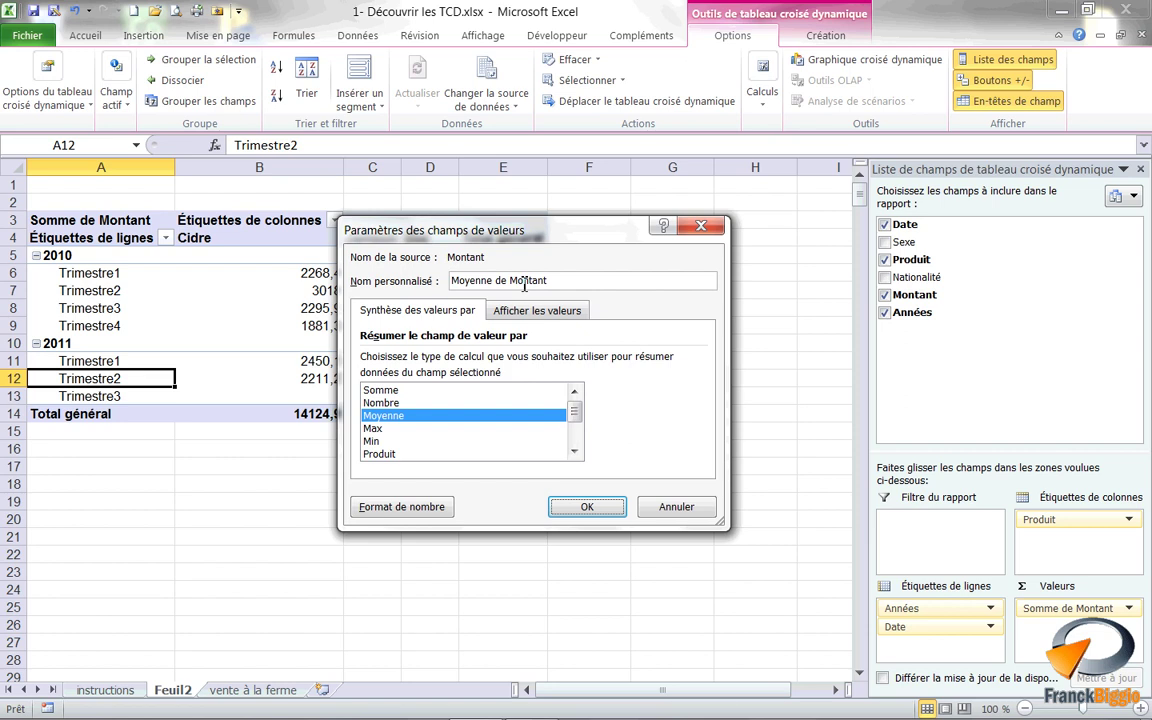
# Step: Rename the averaged value field to 'Moyenne des ventes' and apply the settings
pyautogui.doubleClick(526, 281)
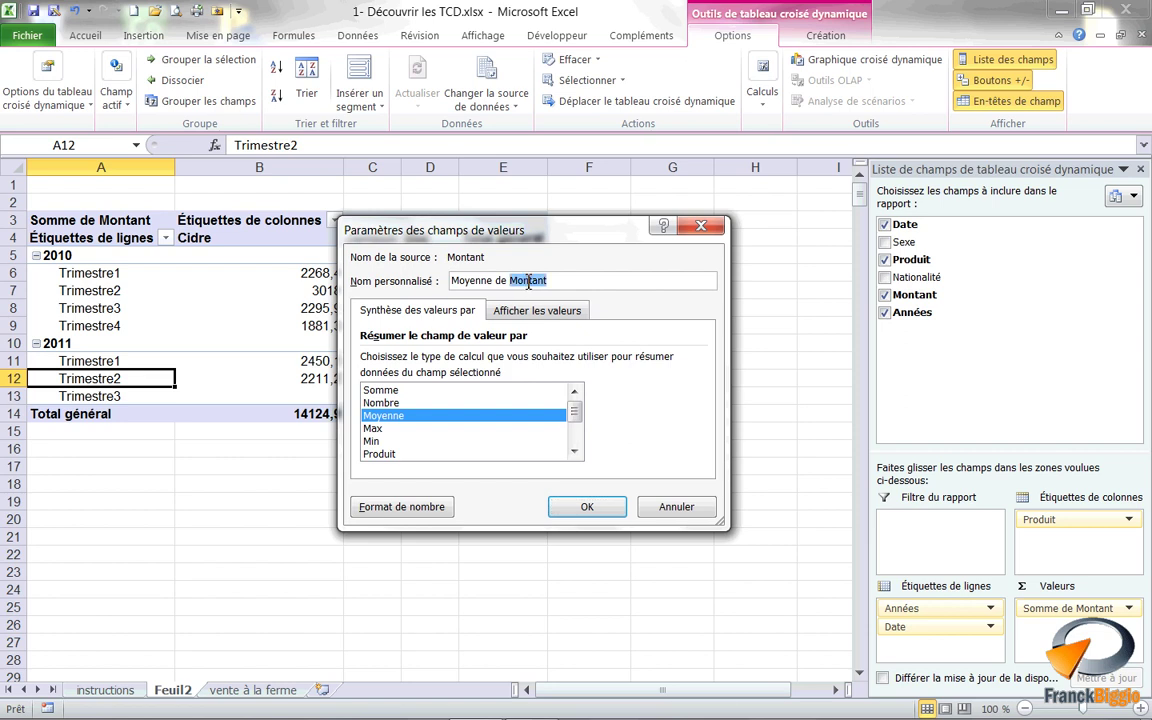
pyautogui.press('BackSpace')
pyautogui.write('s')
pyautogui.write('ntes')
pyautogui.click(586, 507)
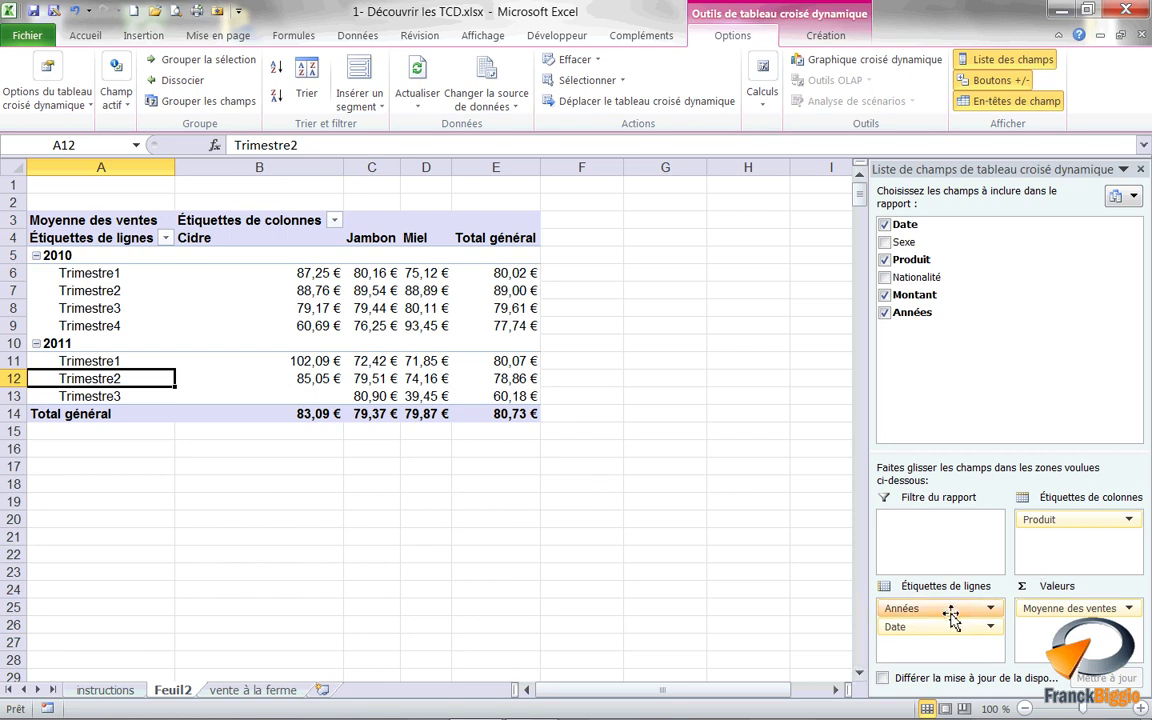
# Step: Rearrange the pivot: Années as columns, Produit above Date in rows
pyautogui.moveTo(950, 612); pyautogui.dragTo(1036, 548)
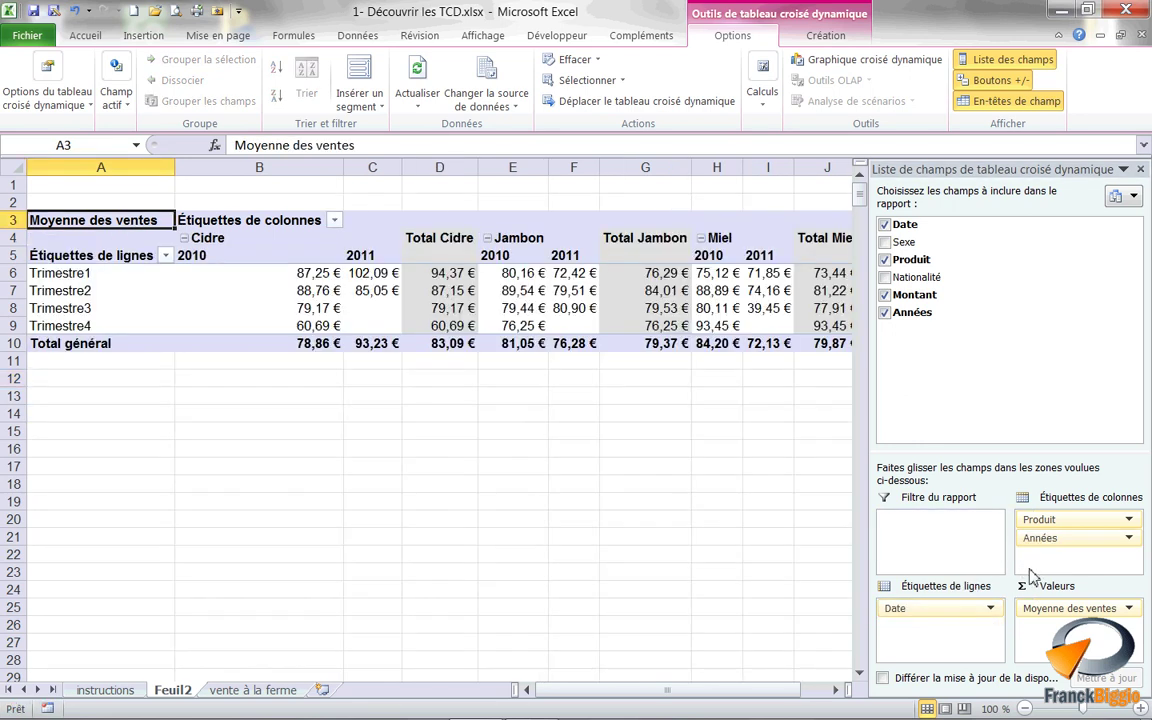
pyautogui.moveTo(1040, 519); pyautogui.dragTo(928, 636)
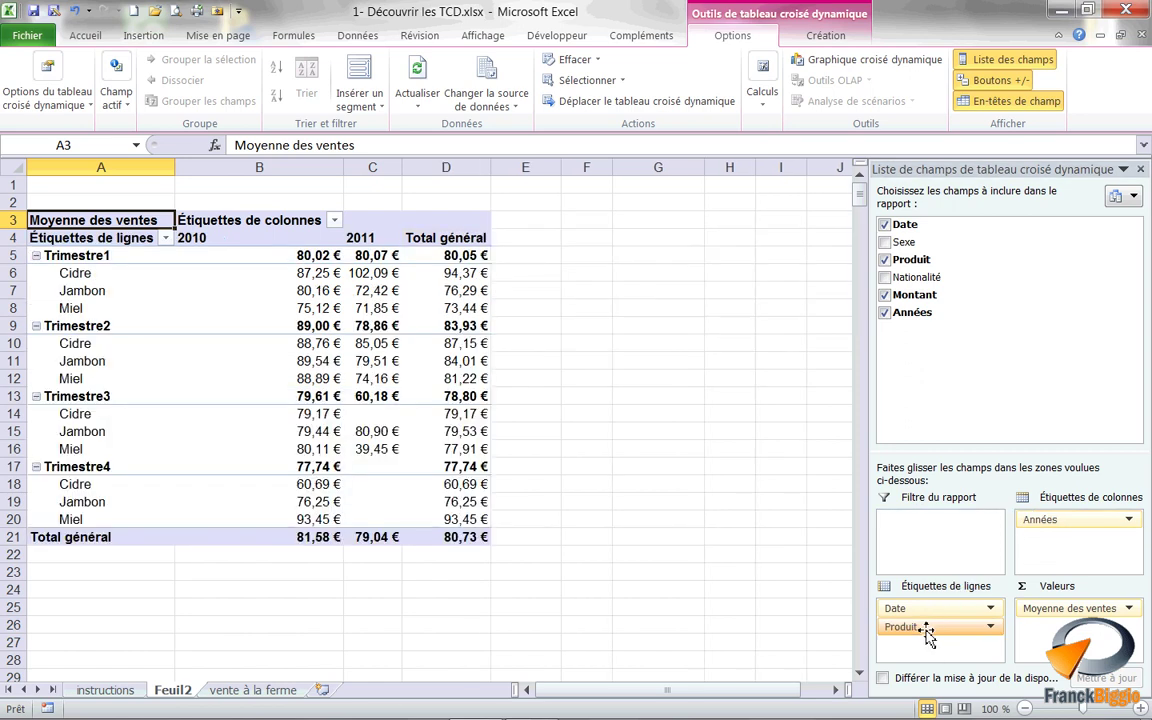
pyautogui.moveTo(931, 612); pyautogui.dragTo(923, 650)
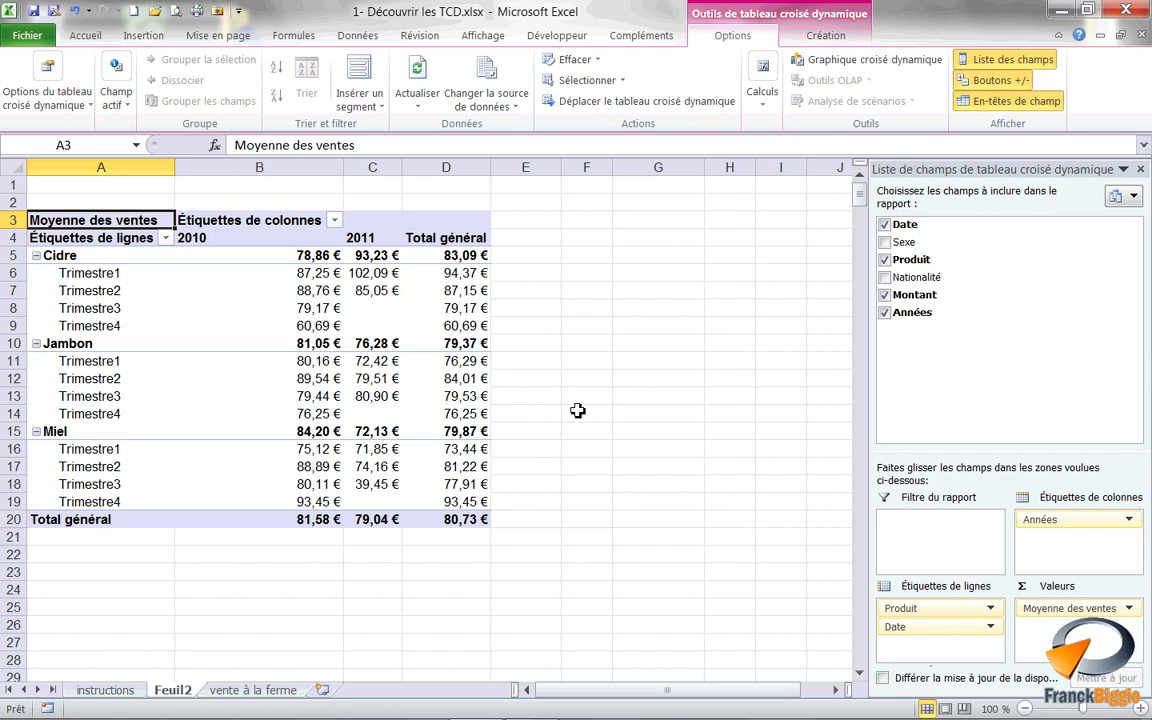
# Step: Hide the field list, the +/- buttons and the field headers of the pivot
pyautogui.click(370, 343)
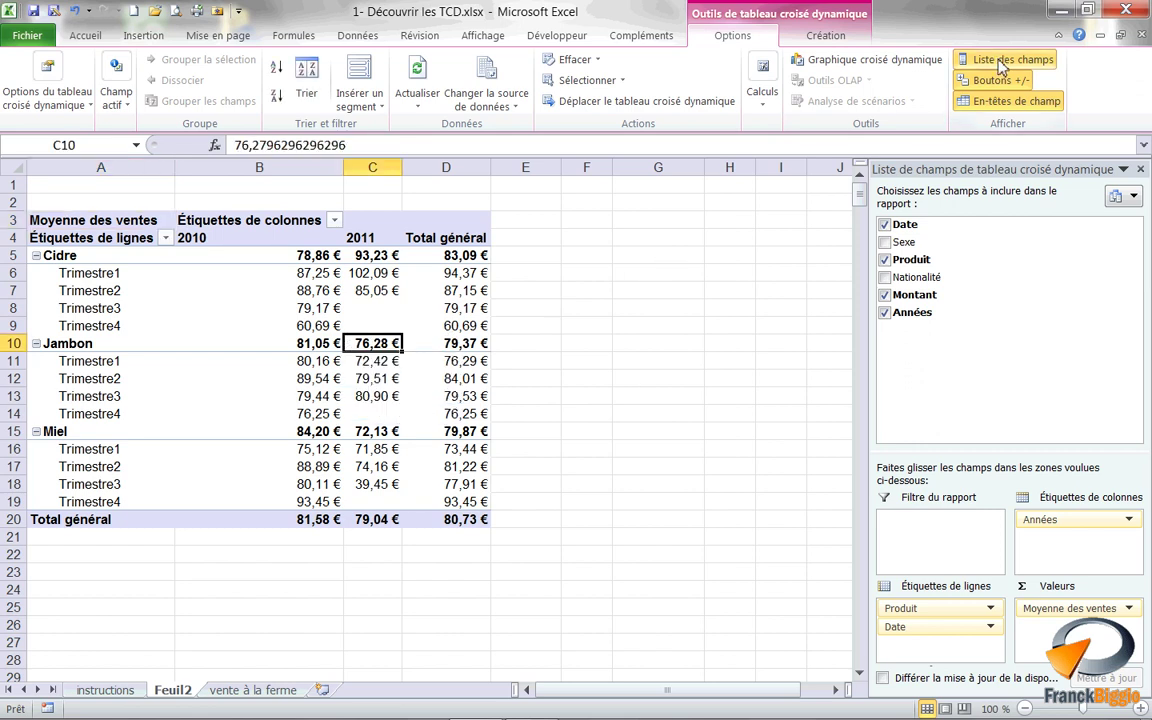
pyautogui.click(1008, 59)
pyautogui.click(992, 80)
pyautogui.click(995, 101)
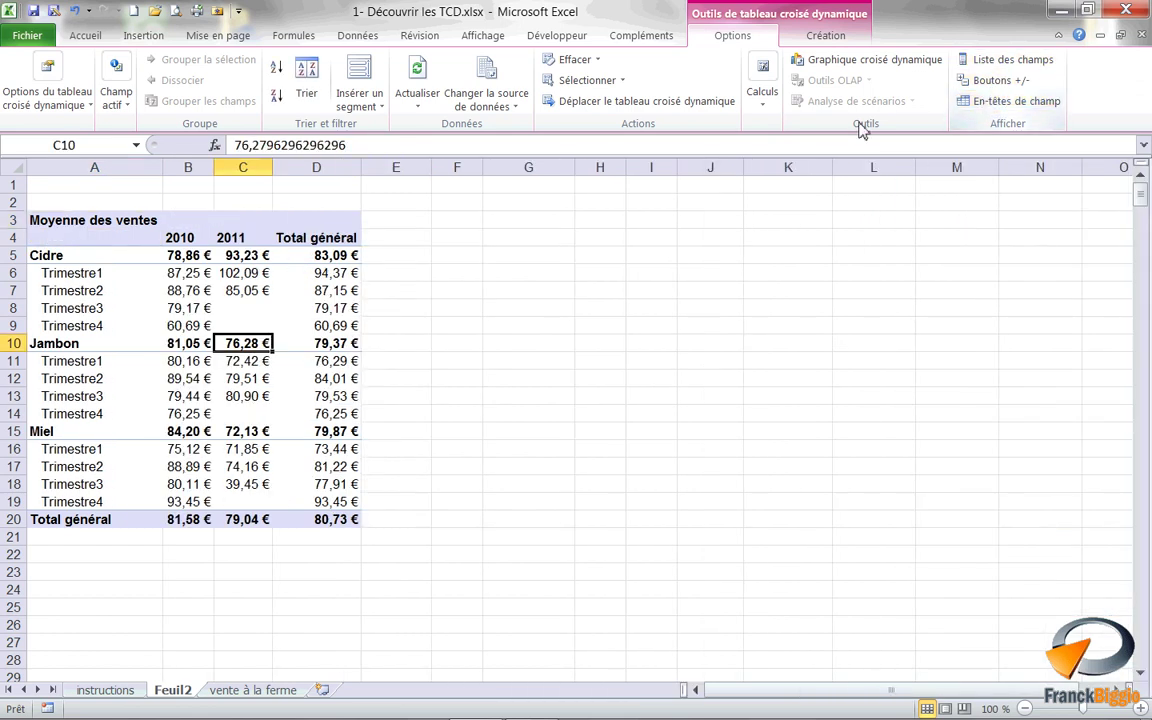
pyautogui.click(820, 38)
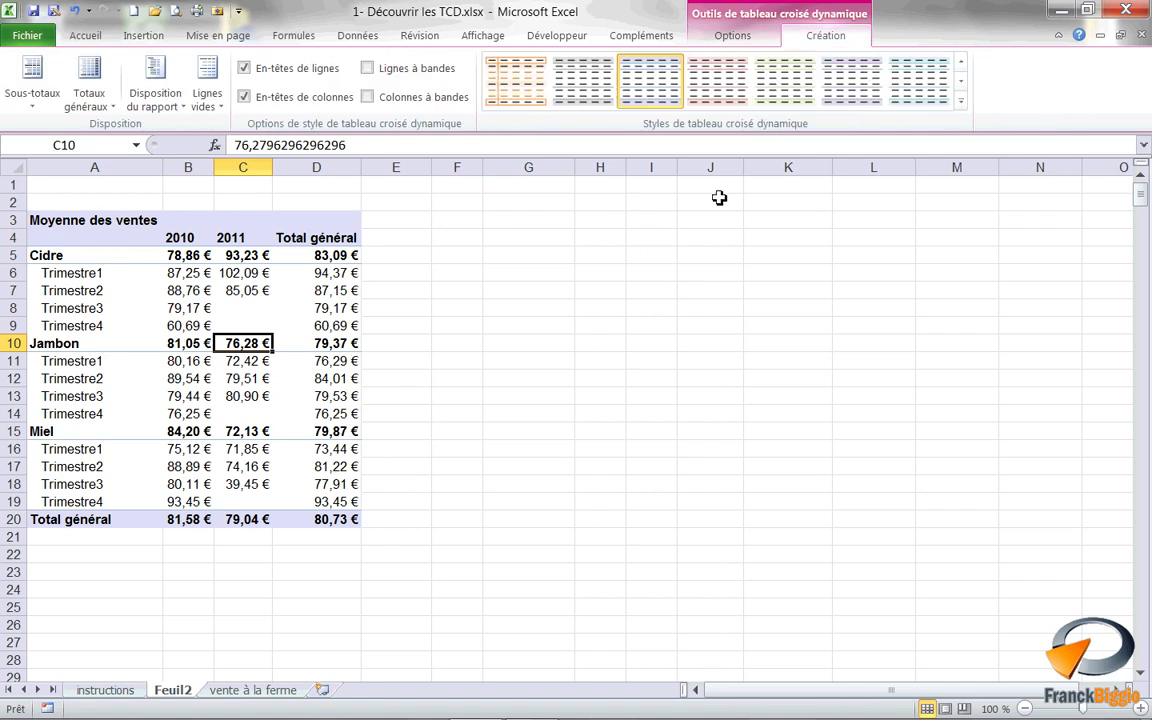
# Step: Apply the purple pivot style Style de tableau croisé dynamique moyen 5
pyautogui.click(961, 103)
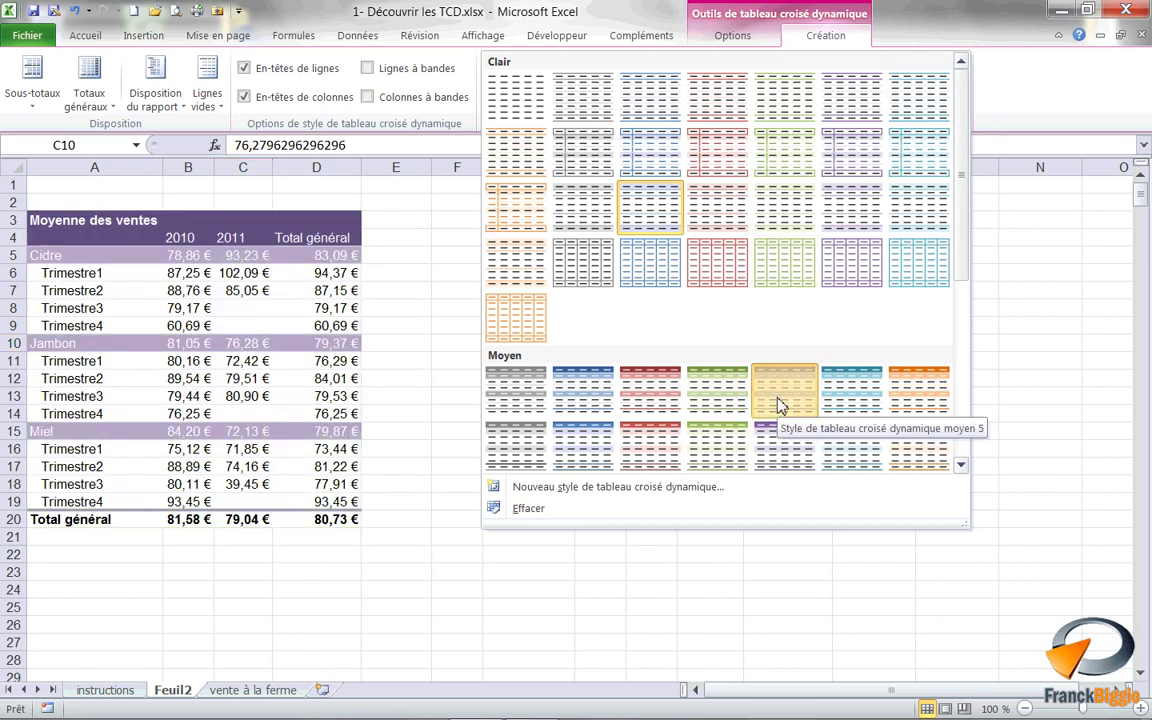
pyautogui.press('Escape')
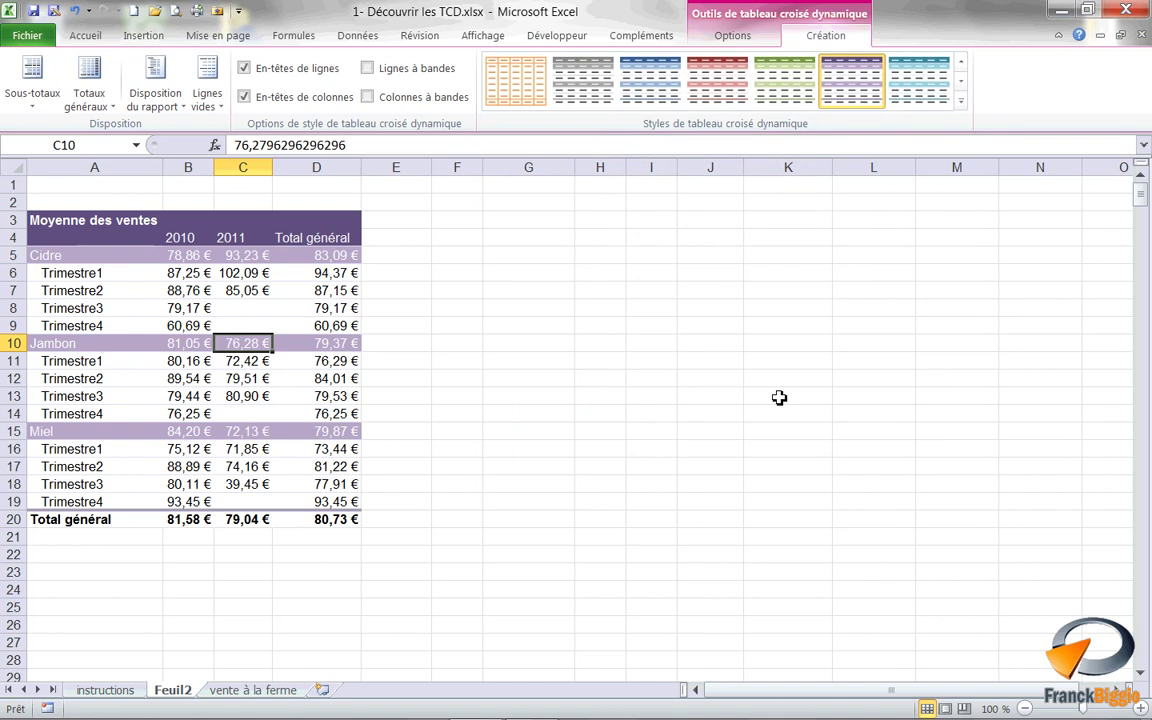